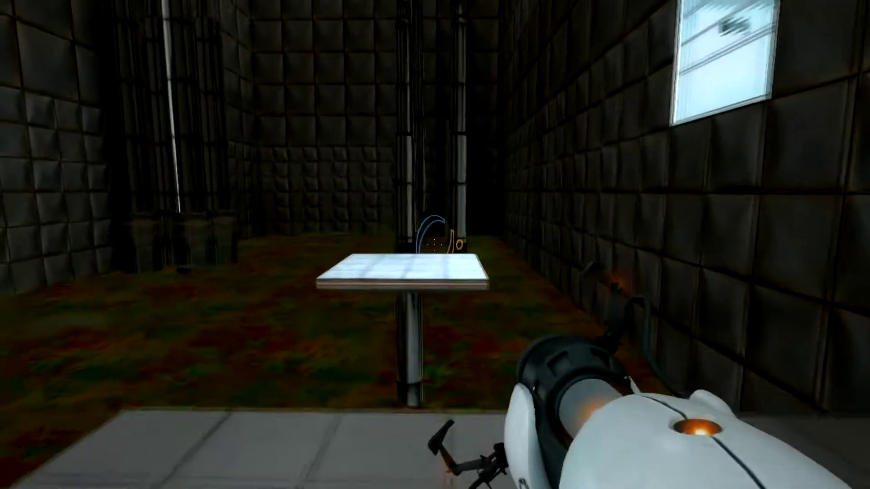
Cross the padded chamber using blue and orange portals on the pedestal and checker panels.
left_click(436, 245)
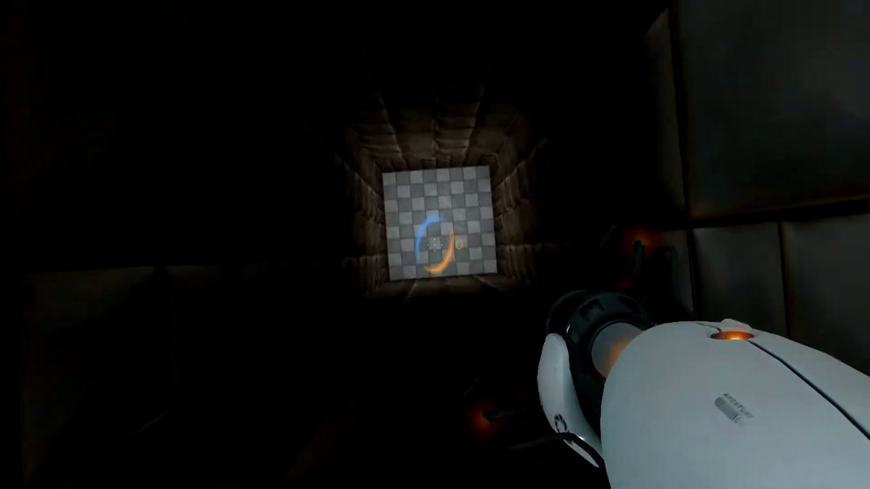
left_click(436, 245)
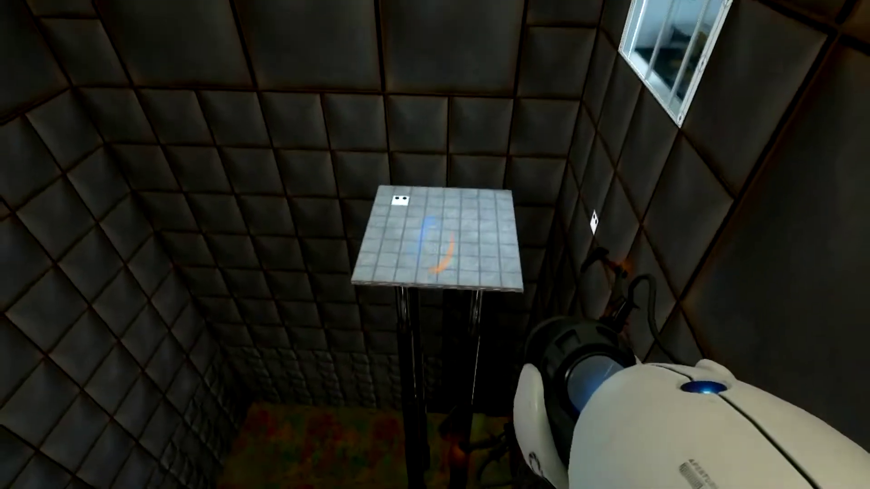
left_click(435, 245)
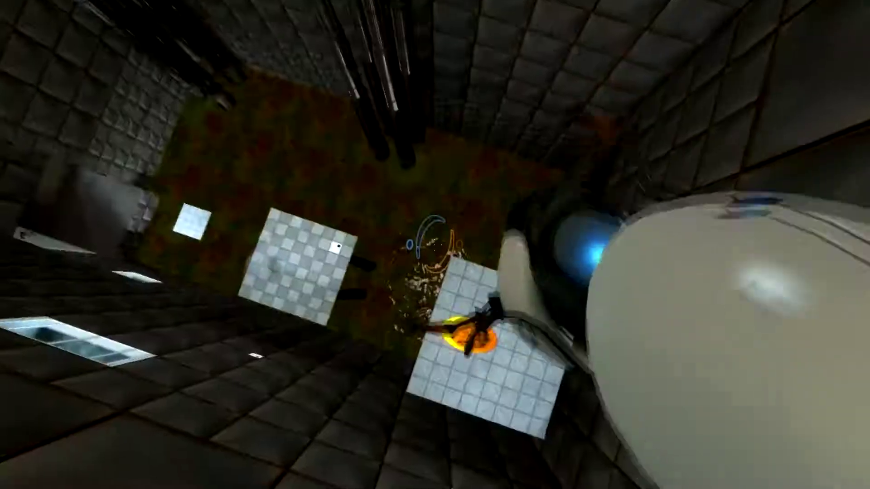
right_click(436, 245)
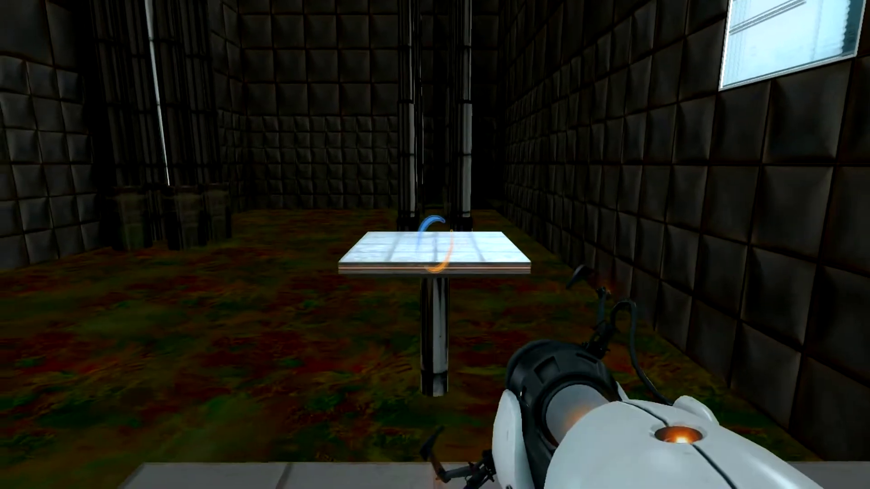
left_click(434, 245)
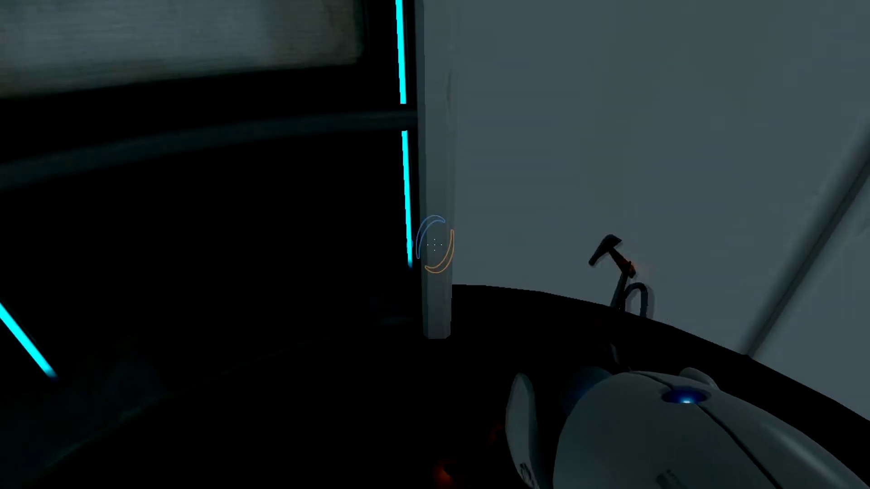
key("w")
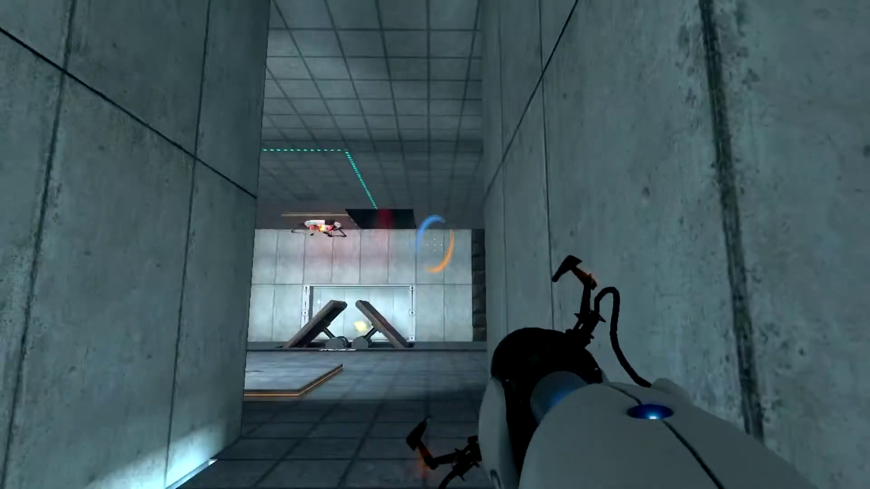
Walk down the corridor, past the floor pit and opening panels, to the glass button platform.
key("w")
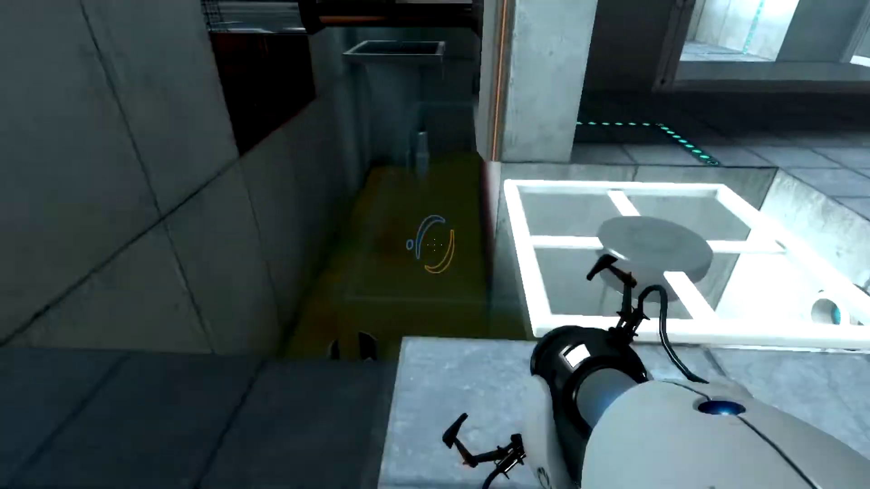
key("w")
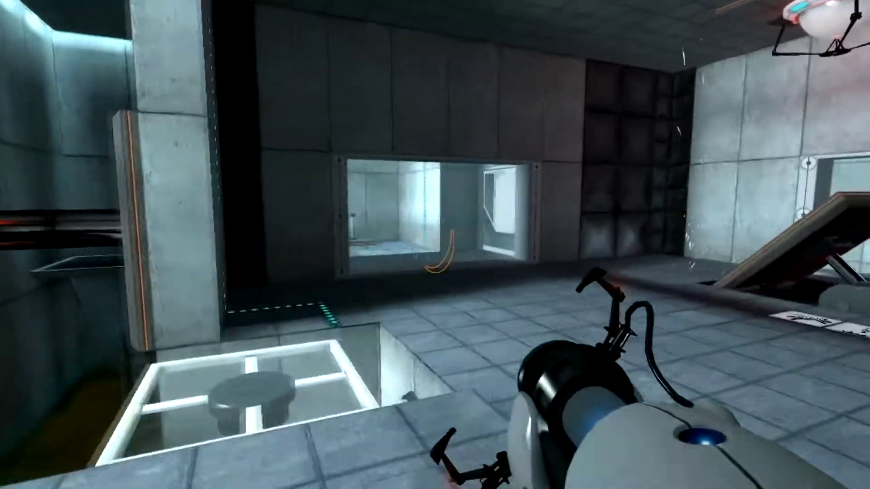
key("w")
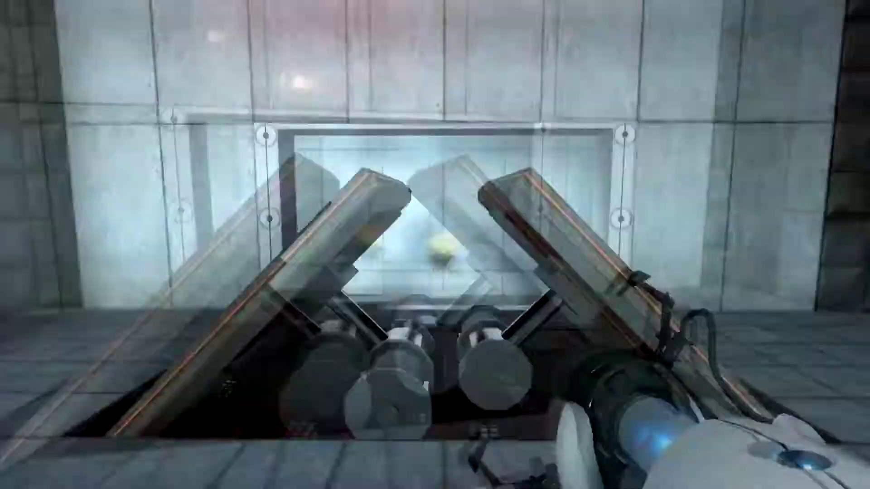
key("w")
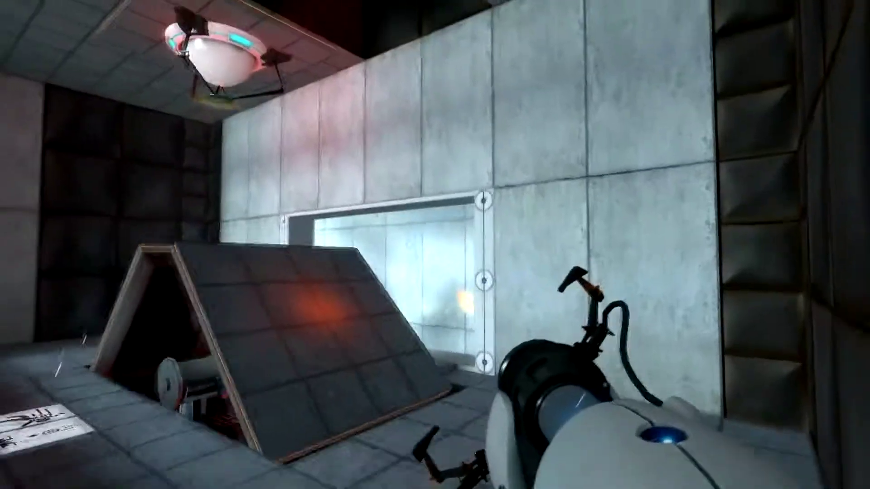
key("w")
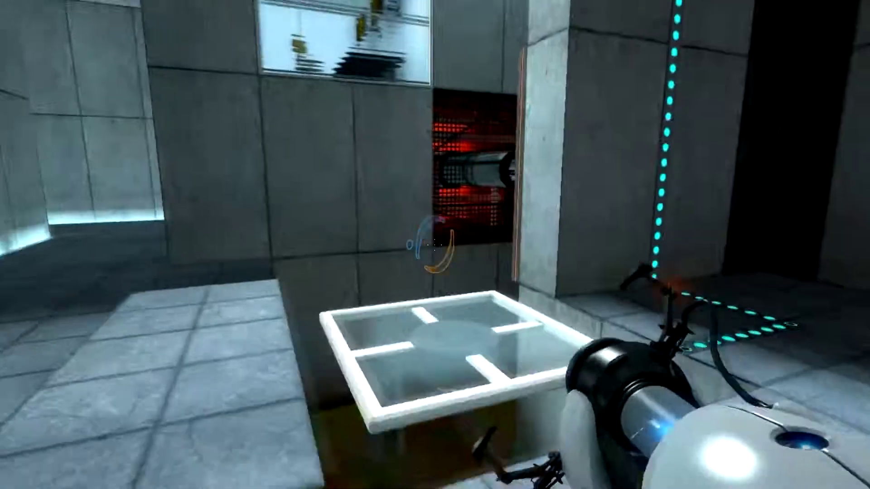
key("w")
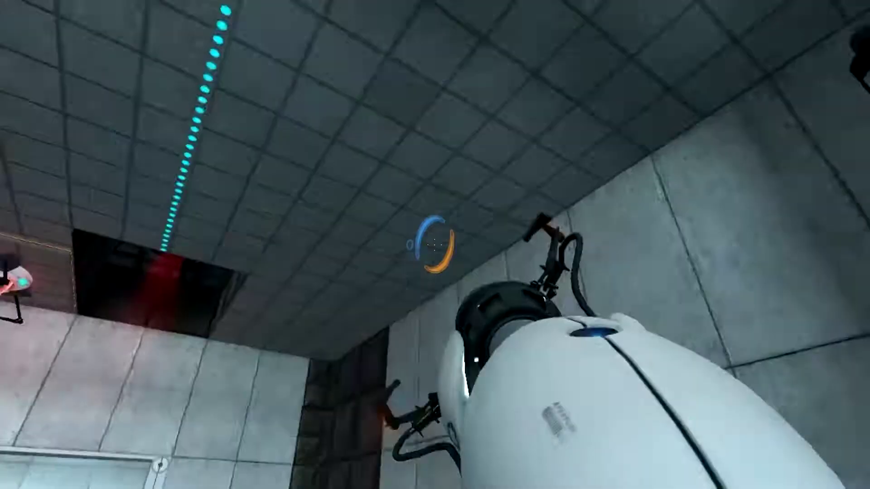
key("w")
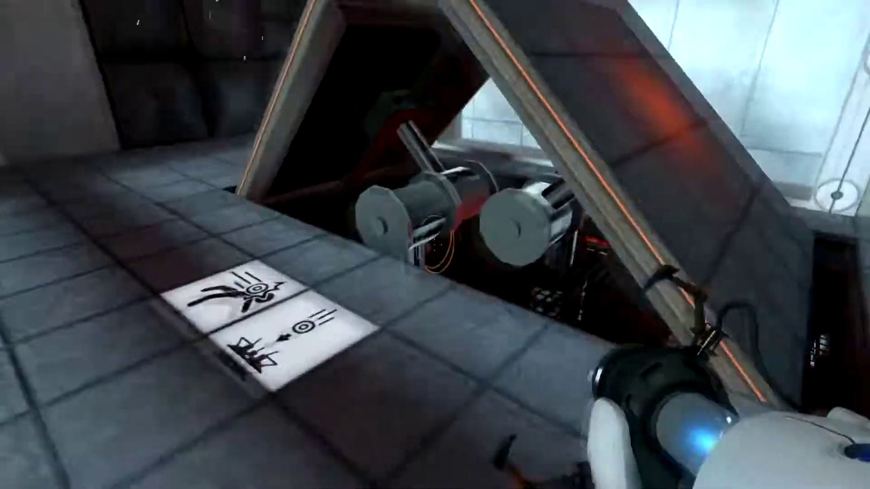
Fire blue and orange portals onto the angled launch panels and the ceiling.
left_click(435, 245)
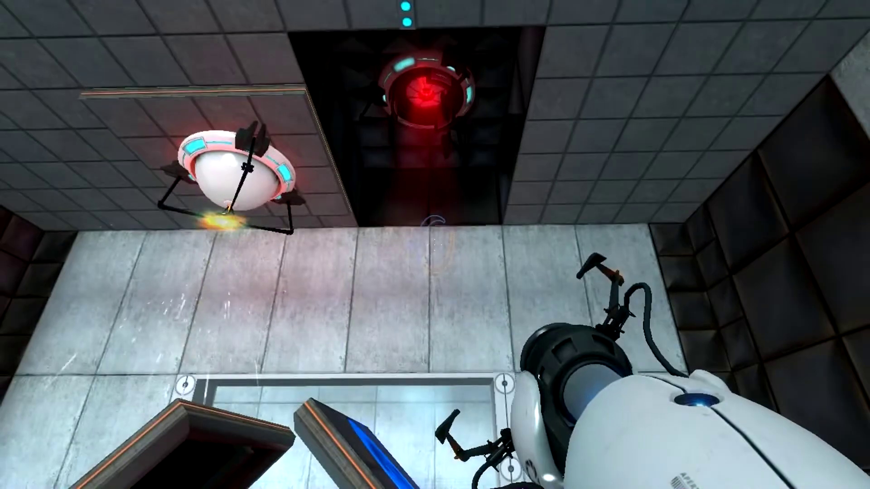
key("w")
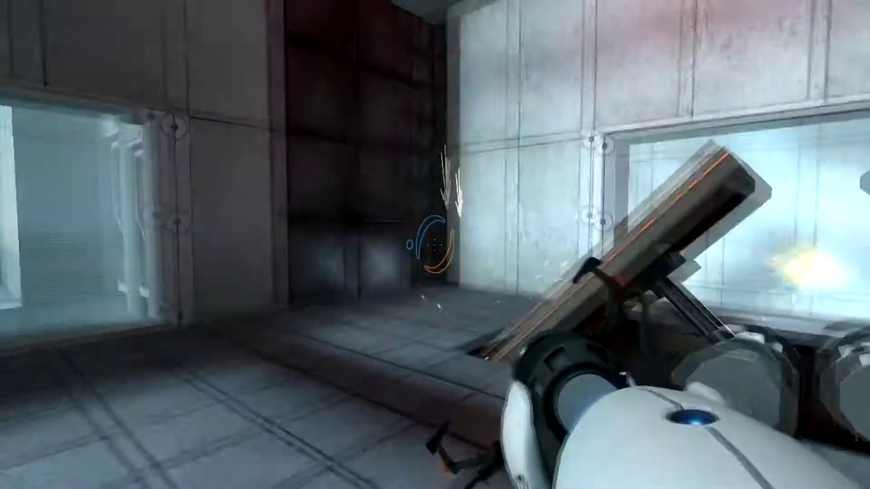
right_click(435, 244)
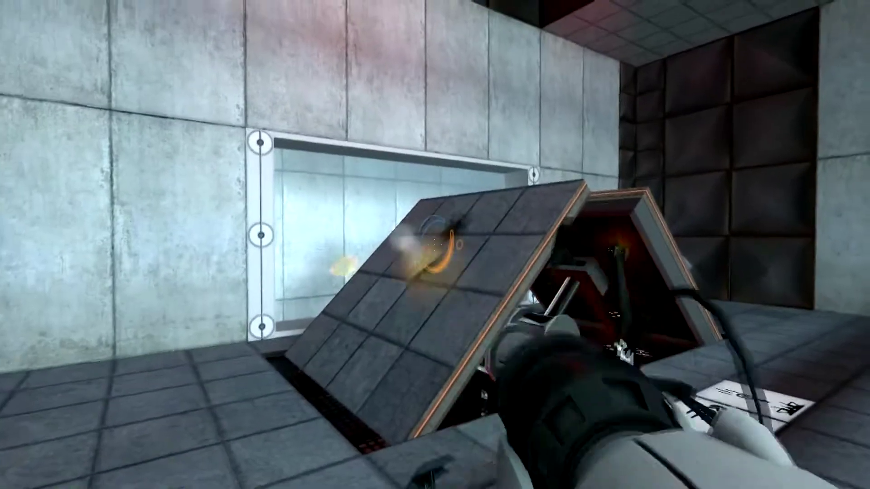
left_click(436, 244)
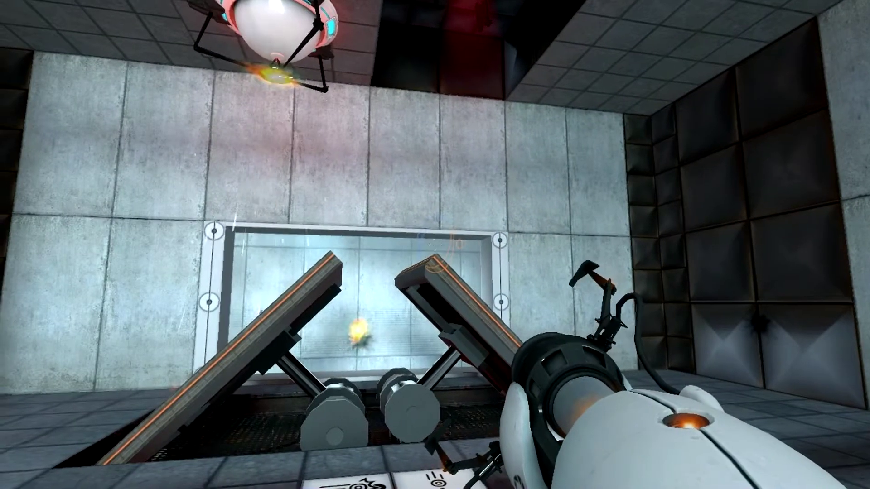
left_click(435, 245)
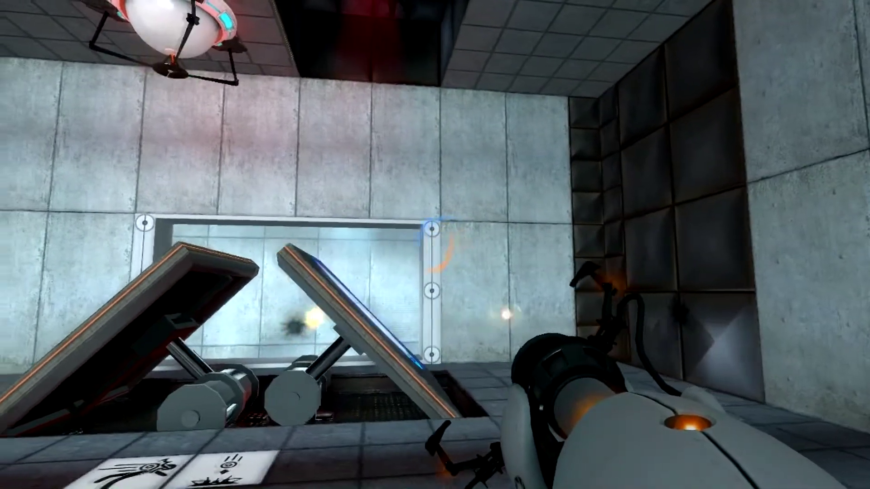
key("w")
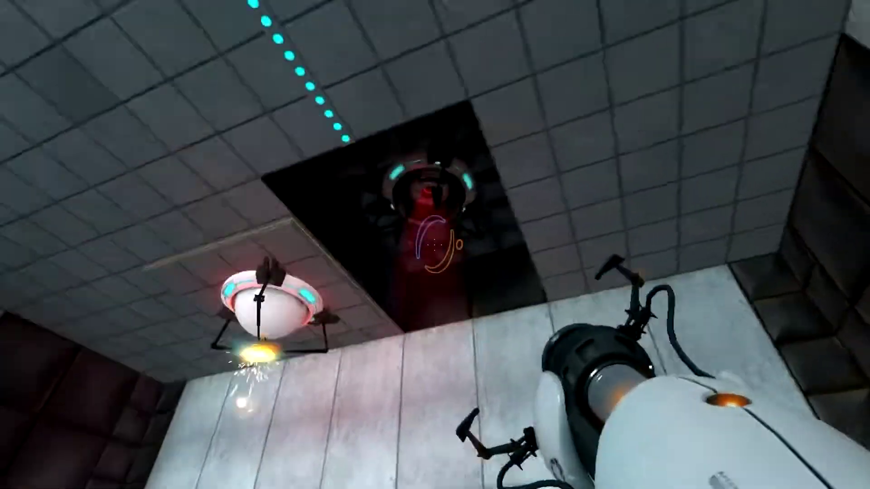
left_click(435, 244)
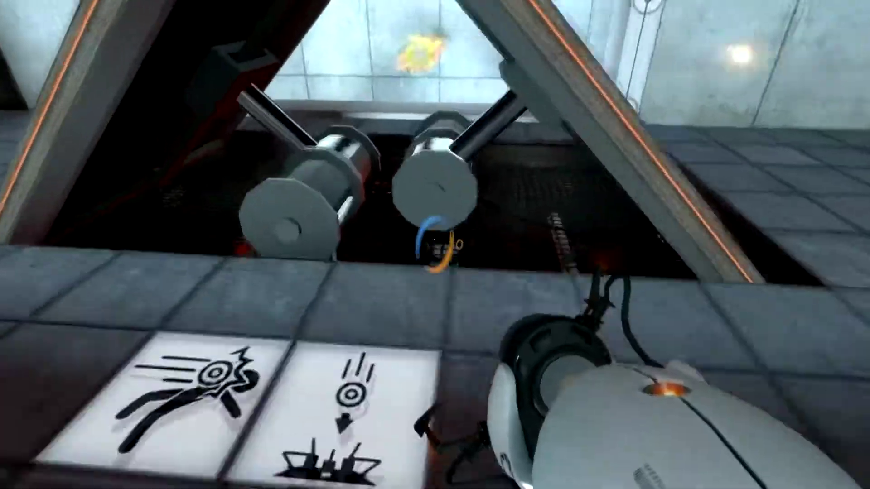
key("w")
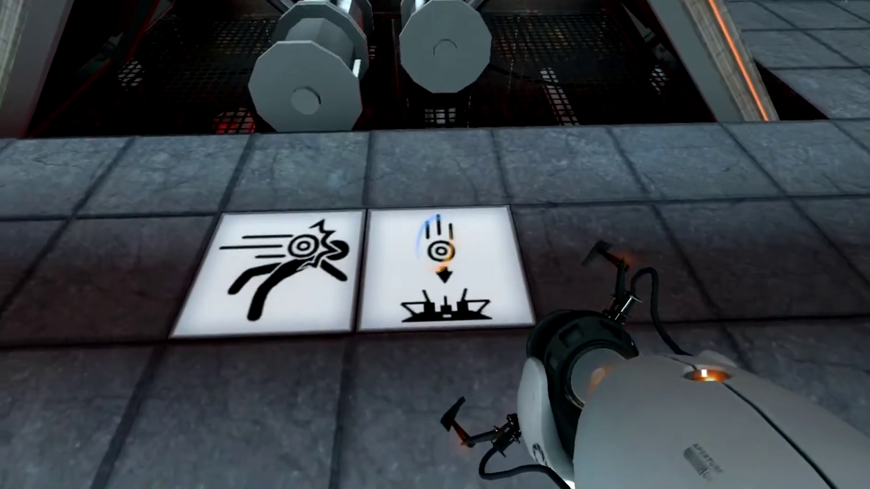
key("w")
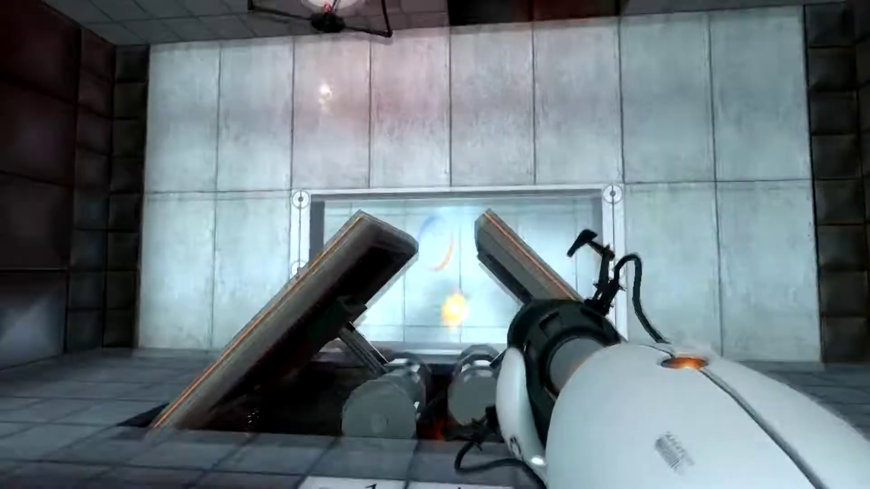
right_click(435, 245)
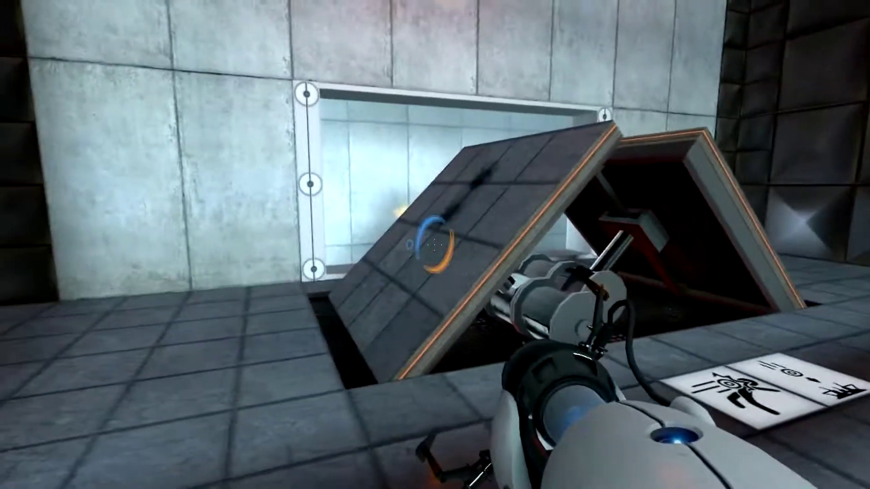
Fire orange portals at the wall, across the hatch panels and onto the floor.
left_click(435, 245)
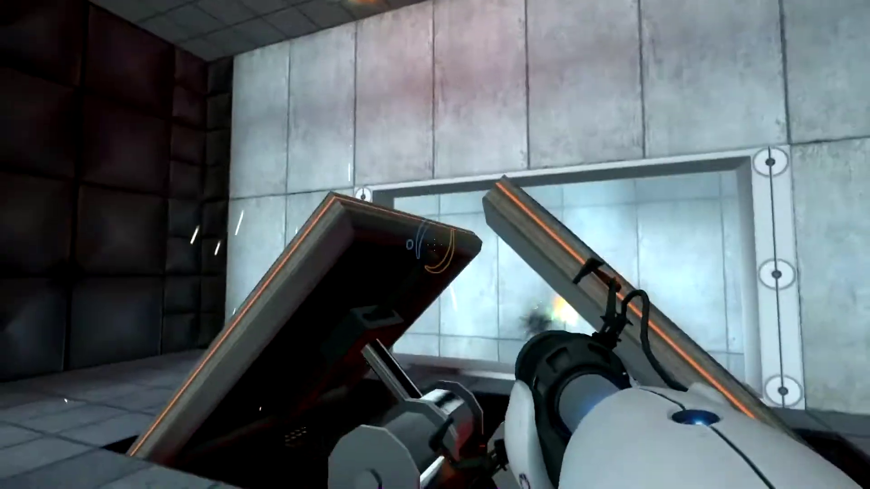
right_click(435, 245)
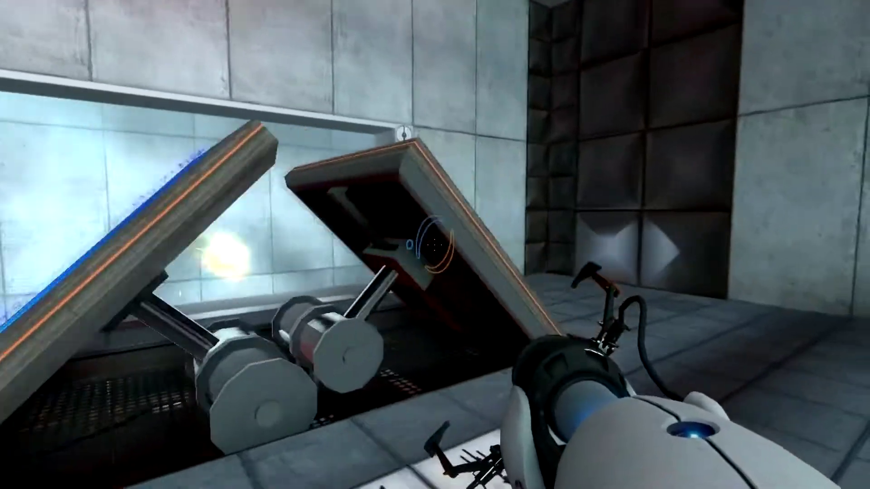
right_click(435, 245)
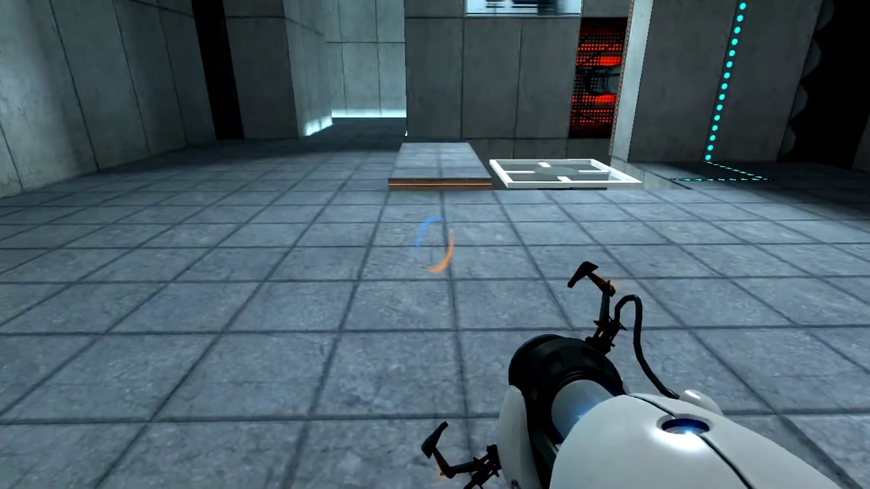
right_click(435, 245)
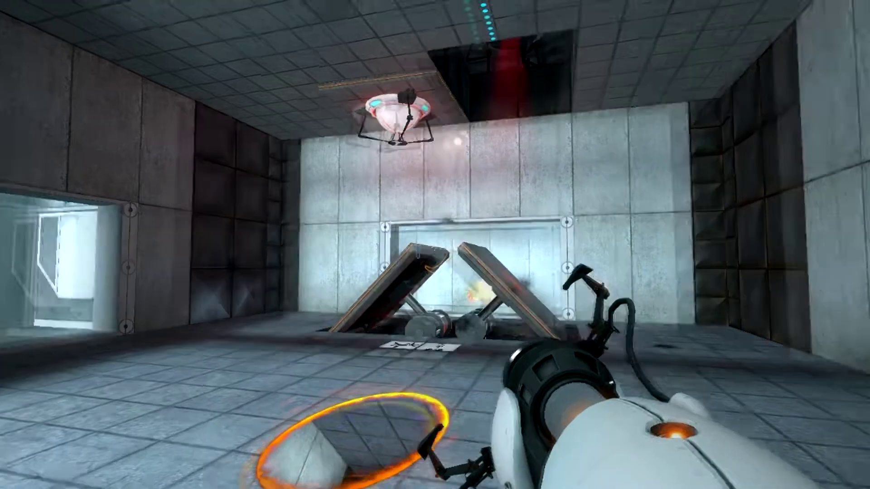
Put a blue portal in the ceiling opening and walk through into the shaft.
left_click(435, 245)
key("w")
key("w")
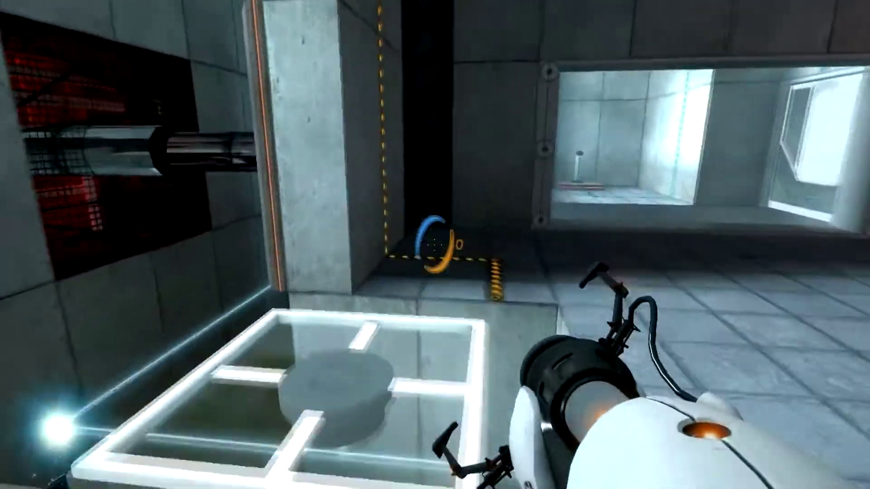
key("w")
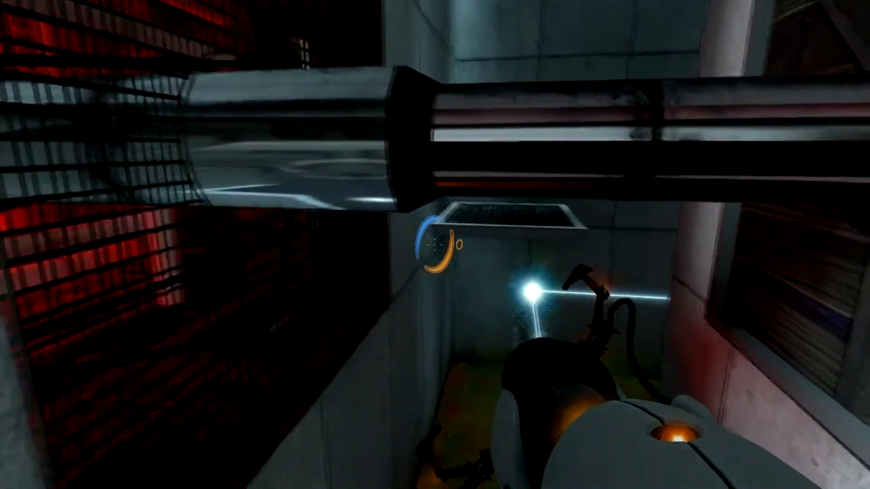
key("w")
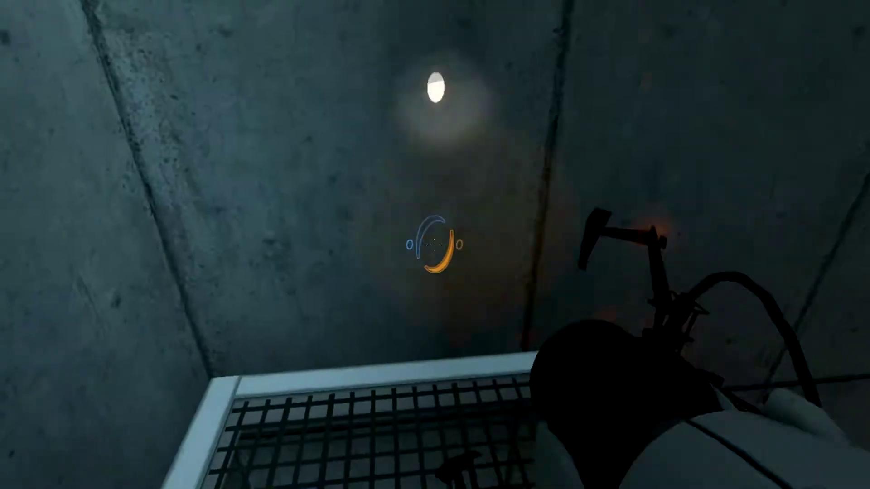
Open portals on the shaft wall, the white wall and the right wall.
left_click(435, 244)
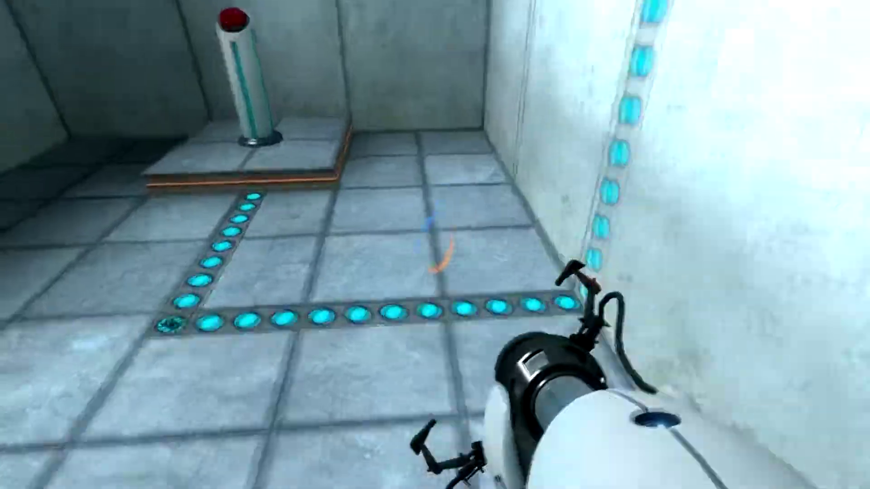
right_click(435, 245)
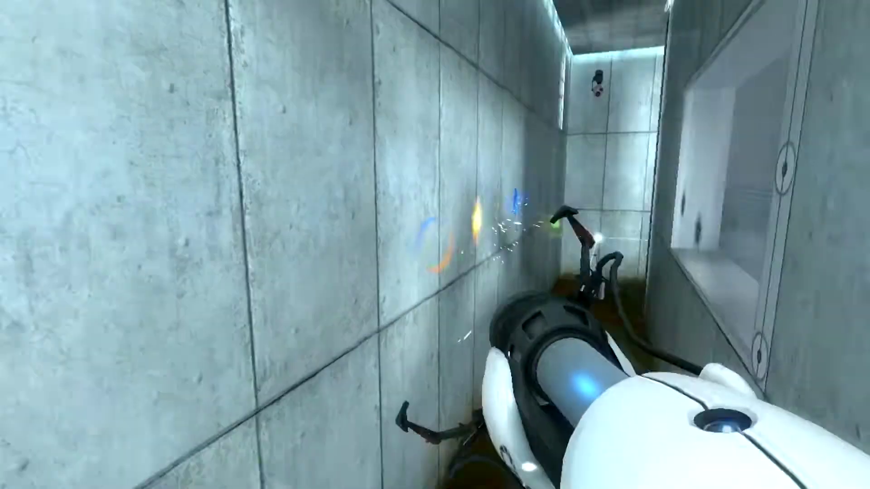
left_click(435, 244)
Place an orange portal on the corridor's left wall.
right_click(435, 245)
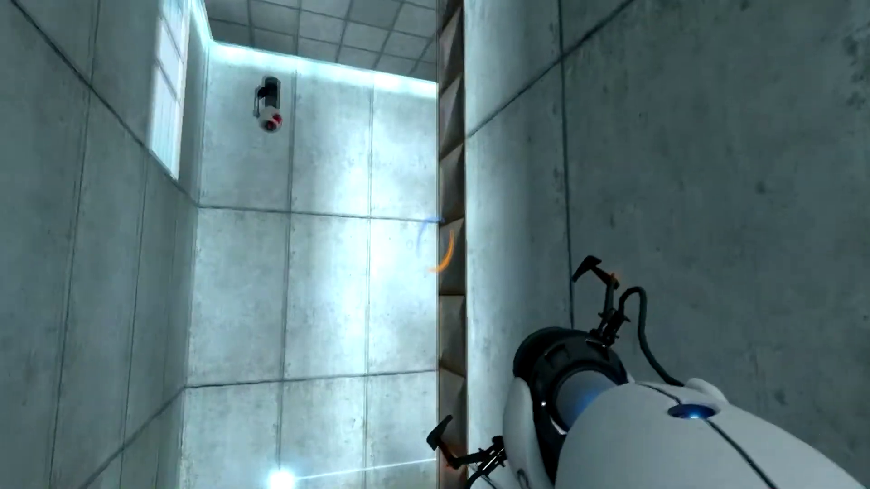
Place blue portals on the far wall and past the doorway, plus an orange one below the cake sign.
left_click(435, 245)
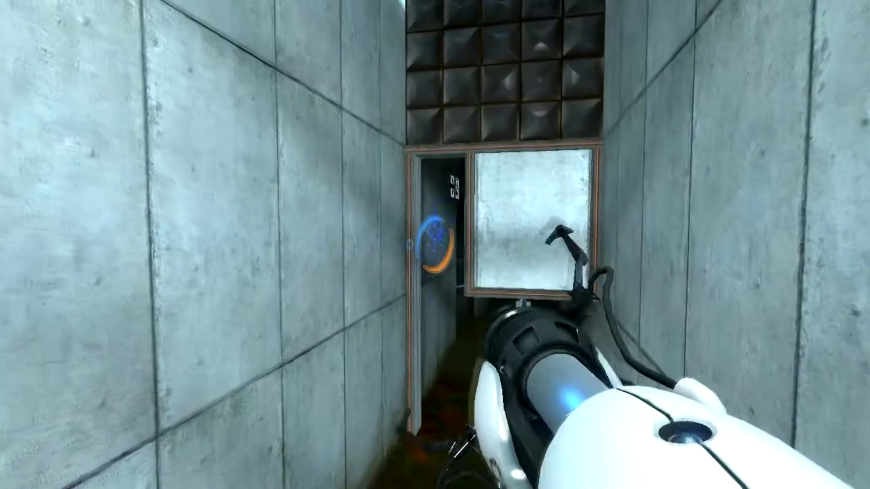
left_click(436, 245)
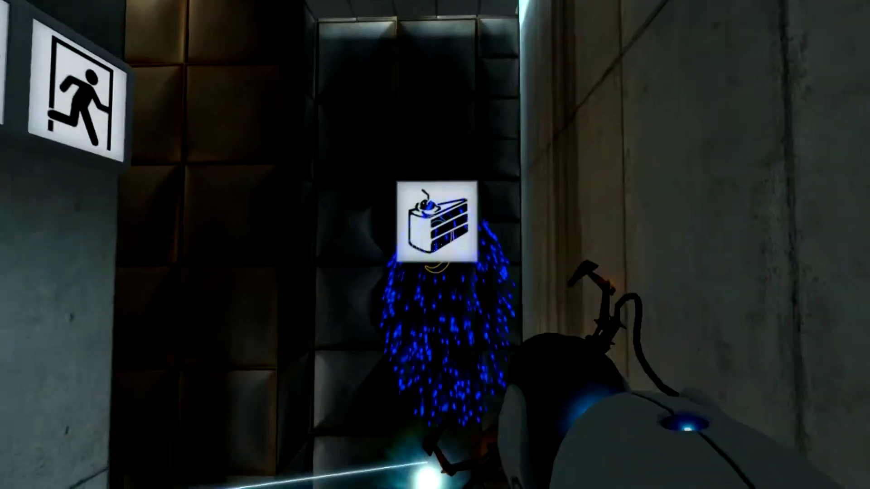
right_click(435, 245)
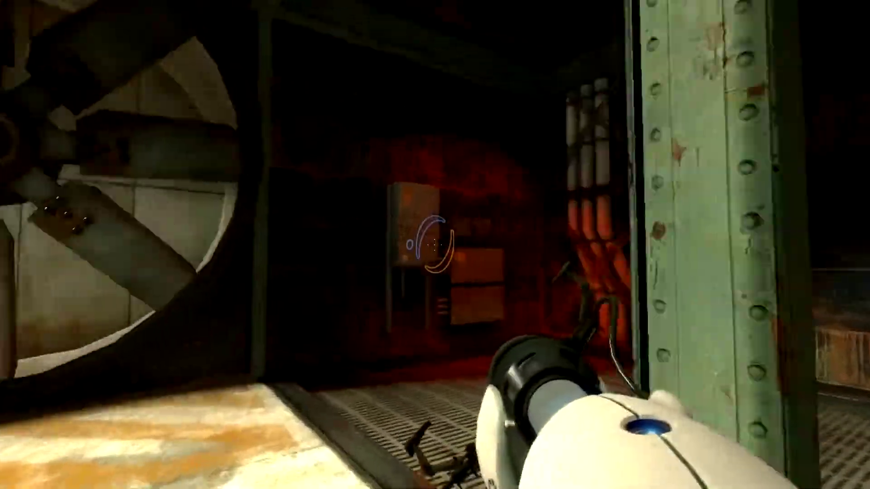
Portal onto the catwalk, walk to the door, and put a blue portal on the far chamber wall.
left_click(435, 245)
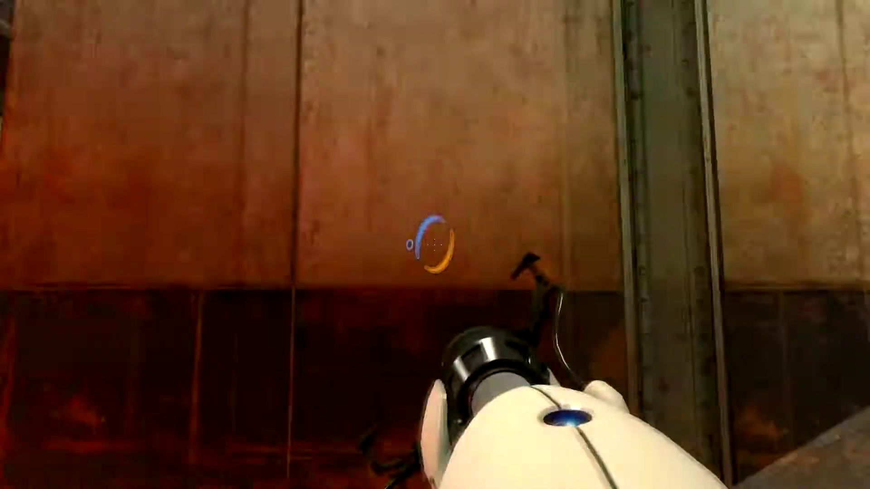
right_click(435, 245)
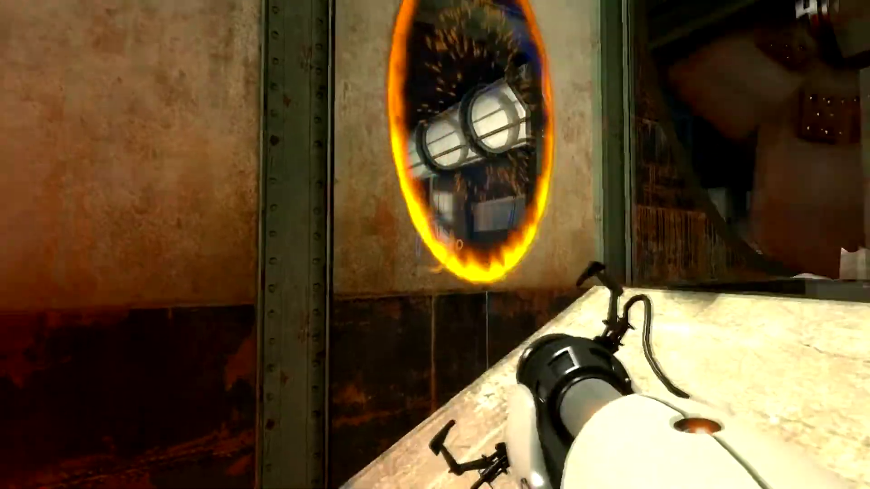
key("w")
key("w")
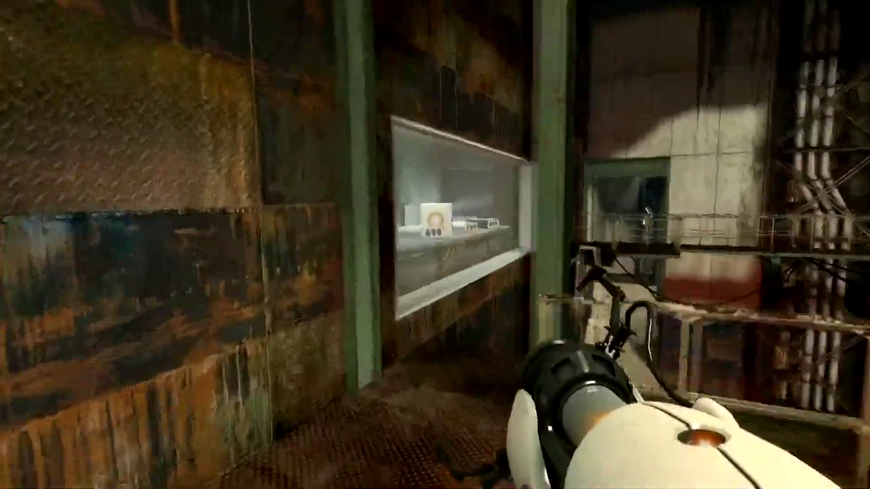
key("w")
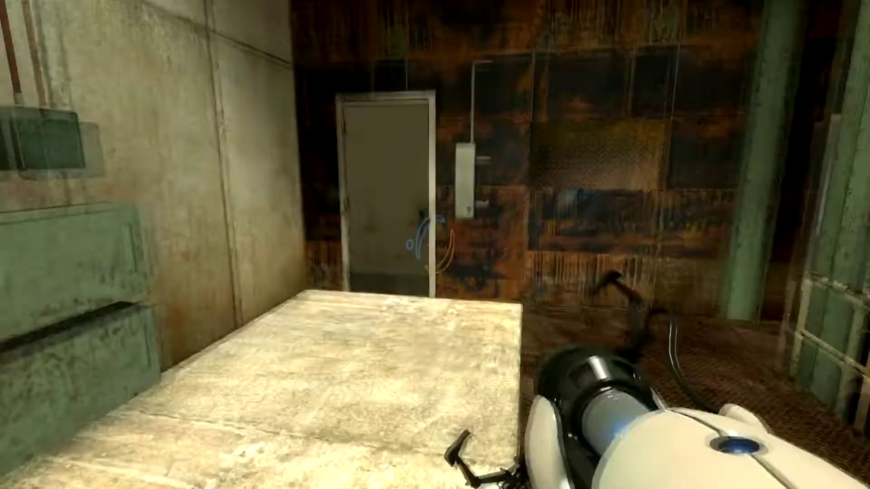
key("w")
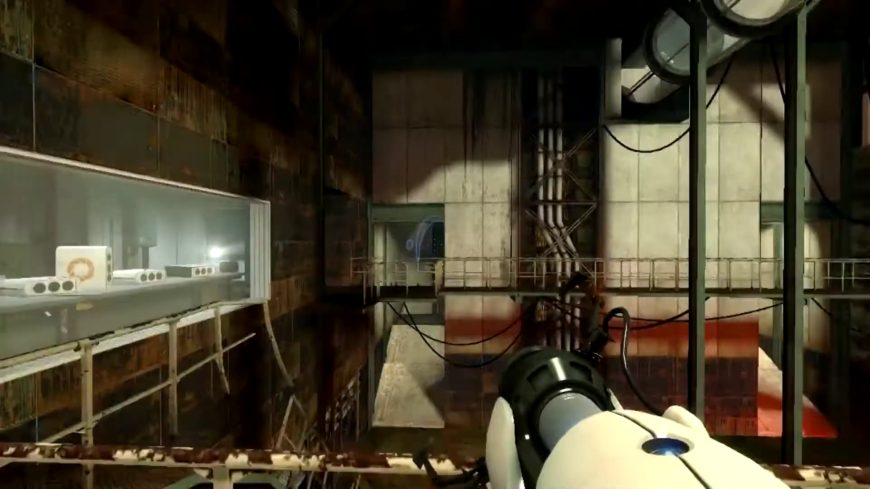
left_click(436, 245)
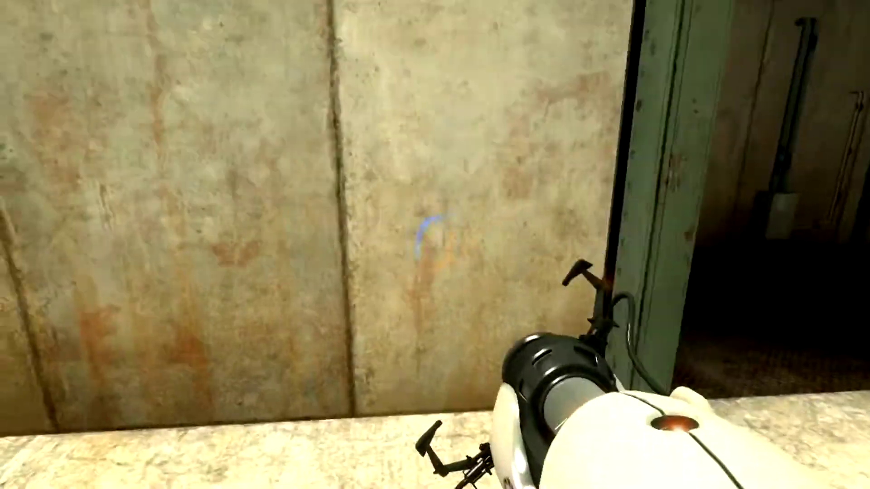
Place an orange portal on the concrete wall.
right_click(435, 245)
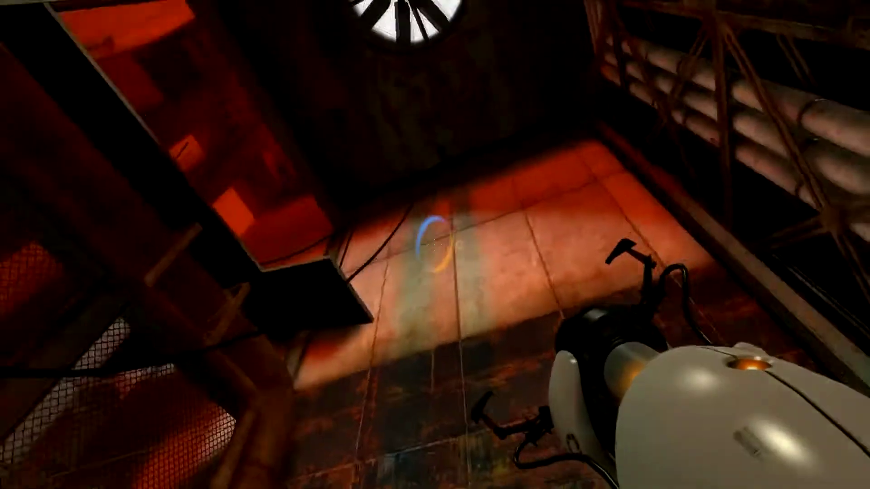
Place a blue portal on the ledge and orange portals on the floor, then drop through.
left_click(436, 244)
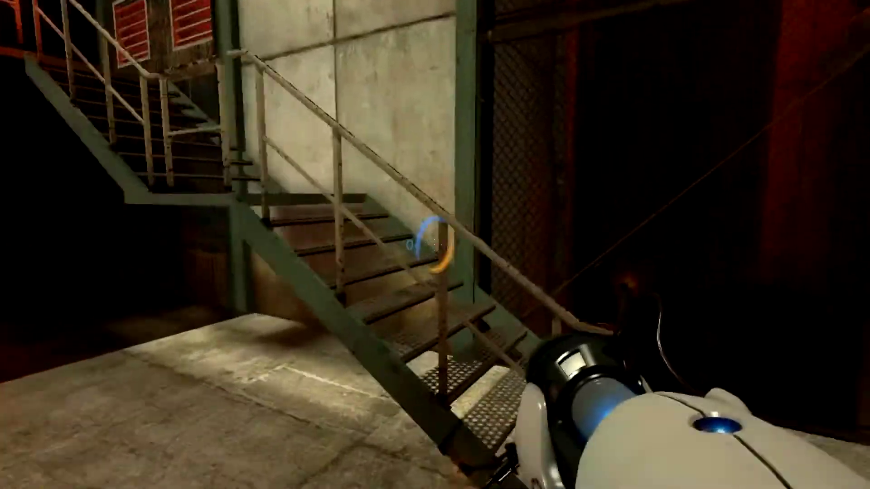
right_click(435, 245)
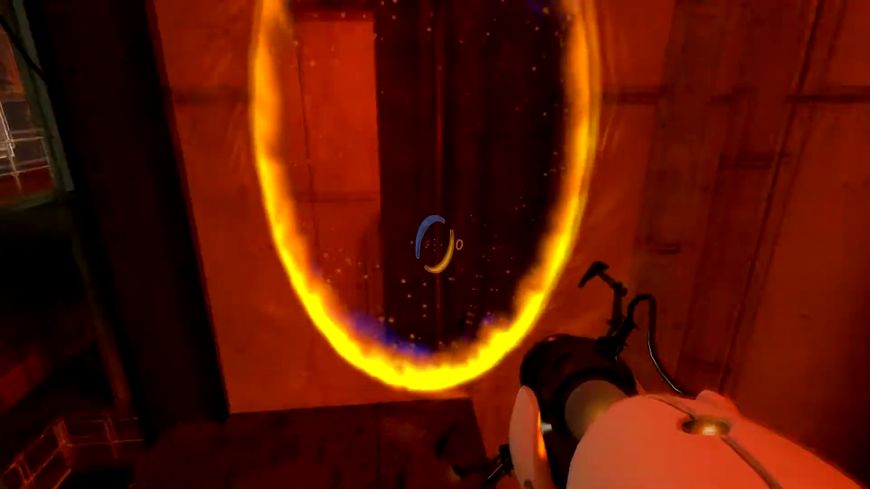
key("w")
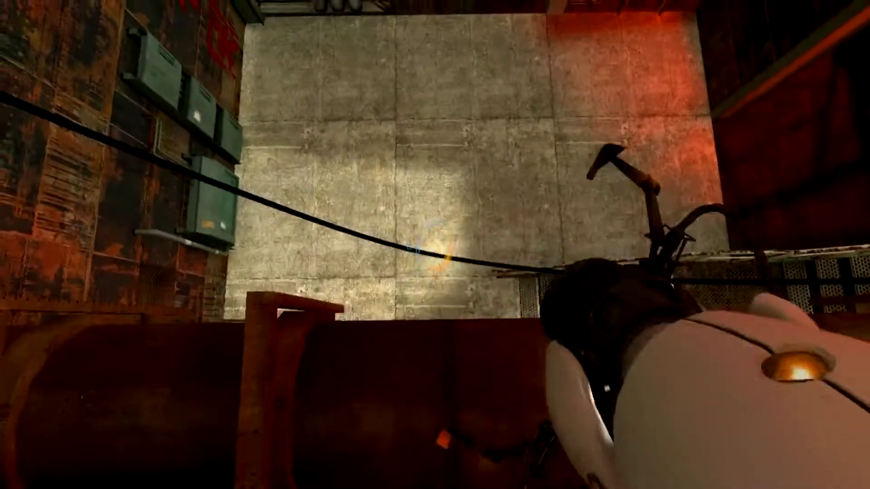
right_click(435, 245)
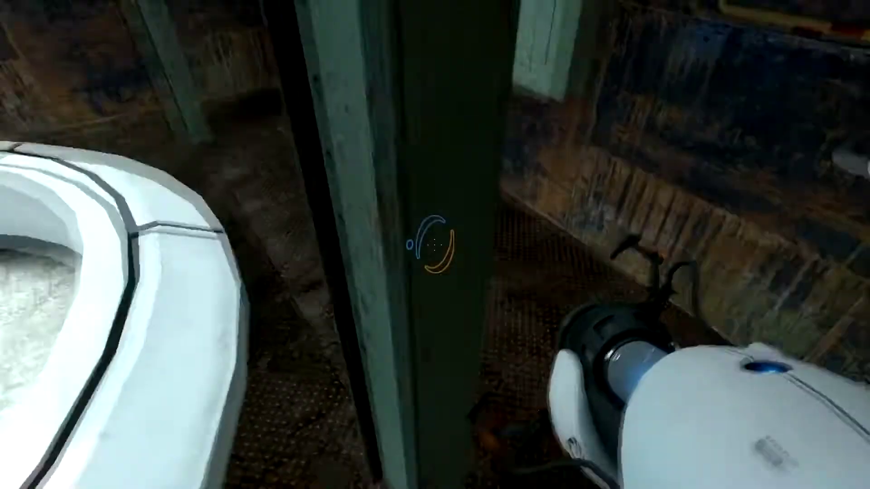
Walk past the portal ring device and the chain-link fence to the caged area.
key("w")
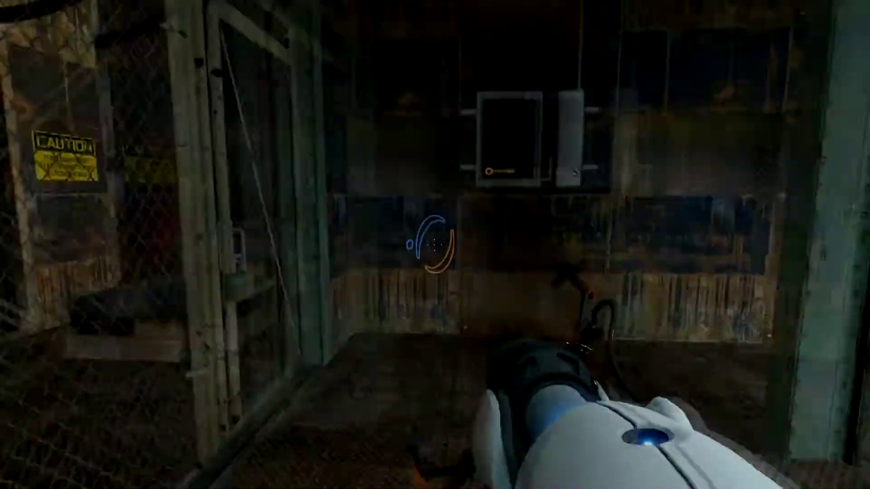
key("w")
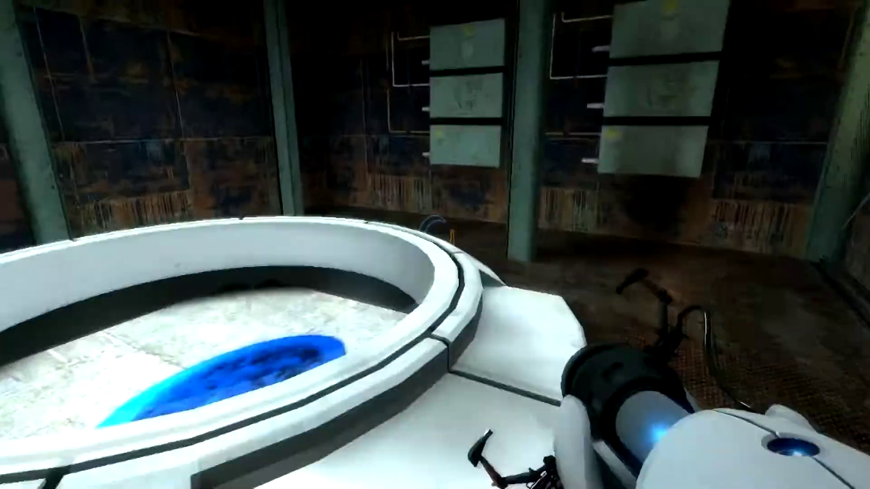
key("w")
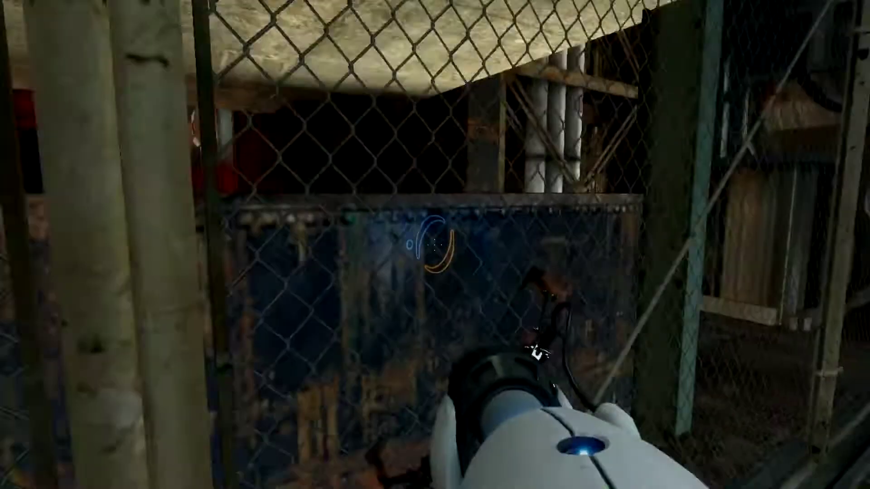
key("w")
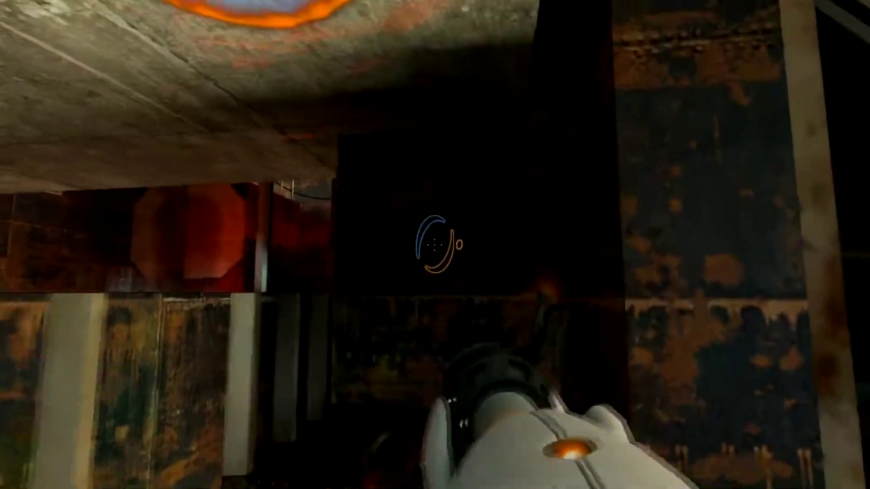
Save progress from the pause menu as a new saved game (Spara spel, Nytt sparat spel).
key("Escape")
left_click(101, 274)
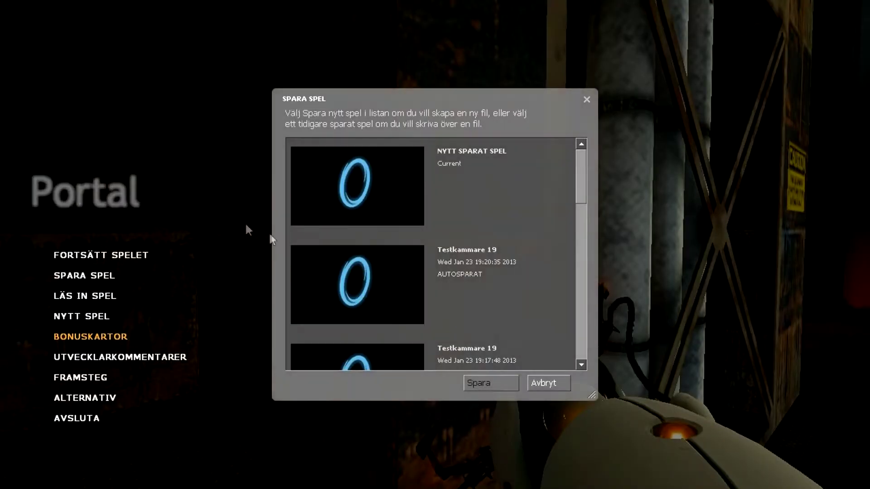
left_click(357, 185)
left_click(491, 383)
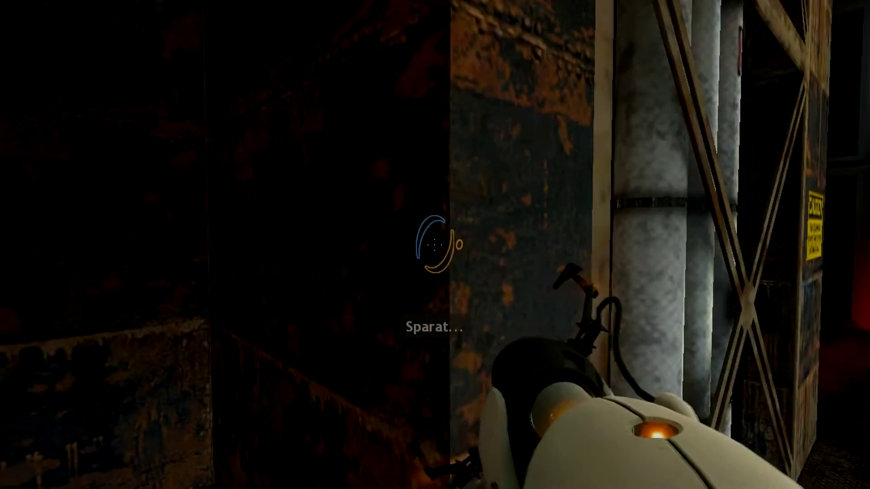